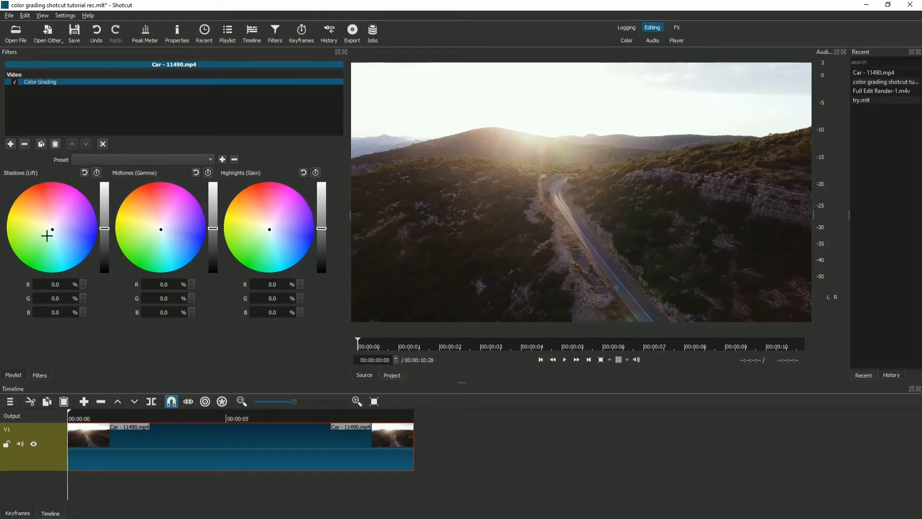
Tint the shadows toward yellow, the midtones toward green and the highlights slightly toward yellow
mouse_move(54, 228)
left_mouse_down()
mouse_move(39, 228)
mouse_move(45, 212)
mouse_move(41, 224)
left_mouse_up()
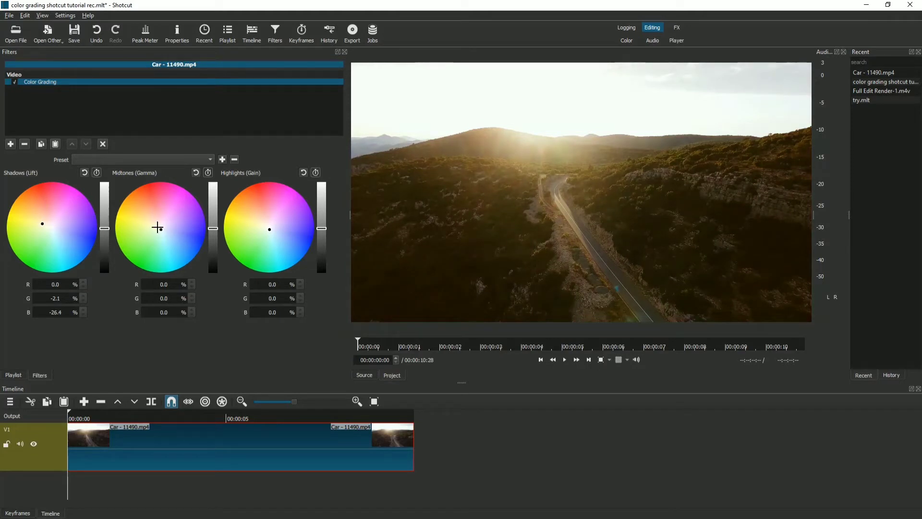
mouse_move(160, 229)
left_mouse_down()
mouse_move(152, 226)
mouse_move(159, 240)
left_mouse_up()
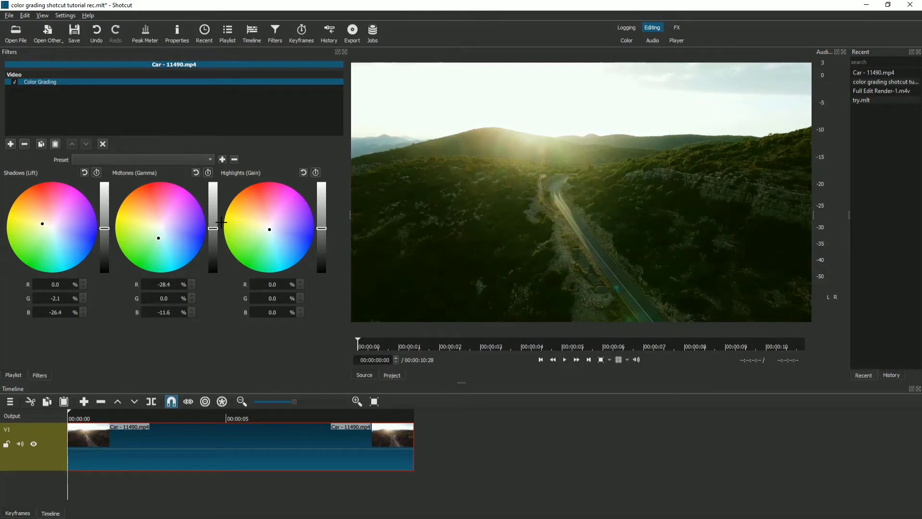
left_click_drag(271, 228, 267, 227)
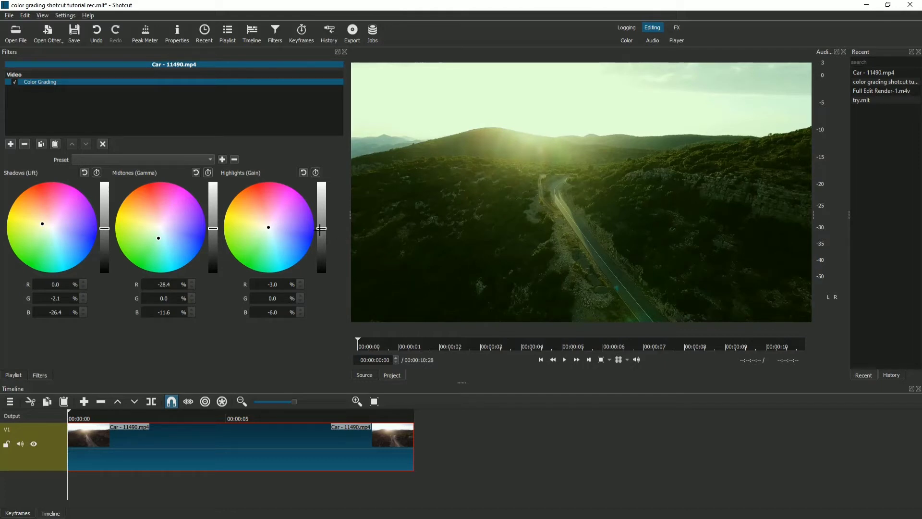
Darken the highlights and shadows with the lightness sliders while slightly brightening the midtones
mouse_move(322, 230)
left_mouse_down()
mouse_move(321, 239)
mouse_move(321, 225)
left_mouse_up()
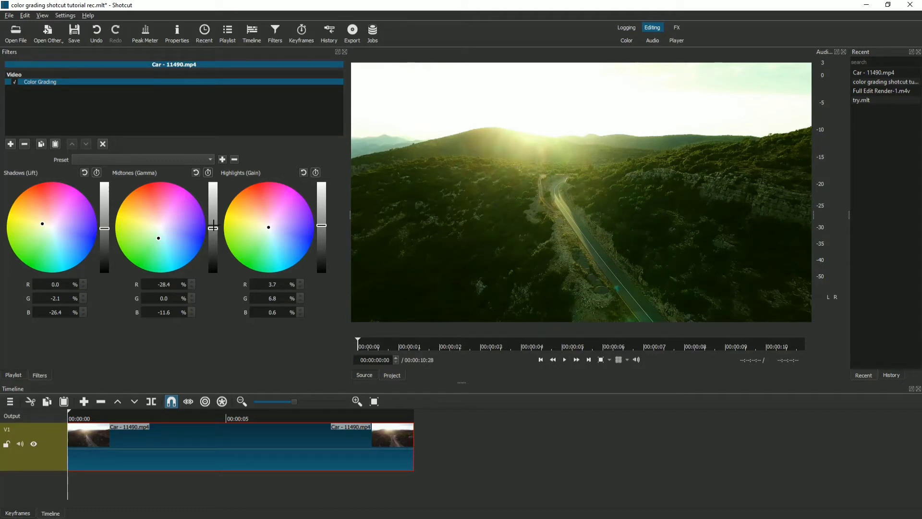
left_click_drag(213, 229, 214, 232)
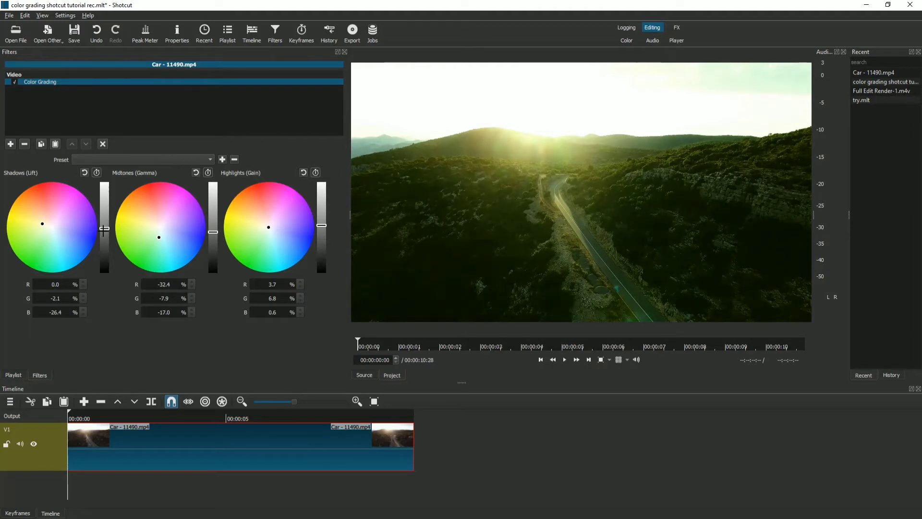
left_click_drag(104, 229, 104, 235)
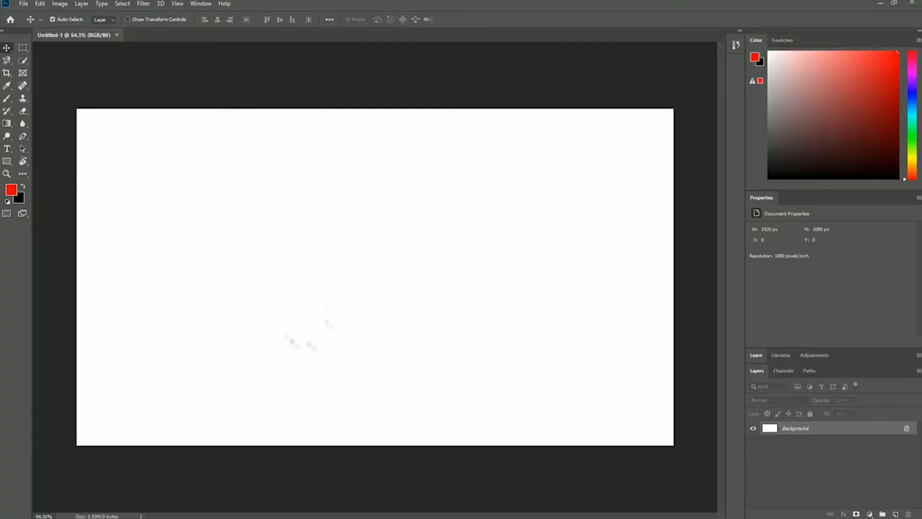
Place the scrn image from the Desktop onto the Photoshop canvas
key("super")
key("super+e")
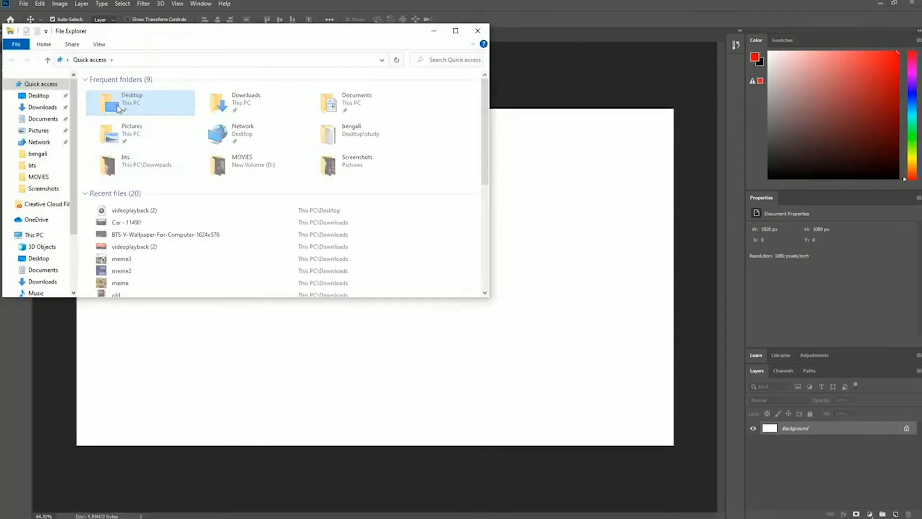
double_click(119, 108)
scroll(278, 236, "down", 10)
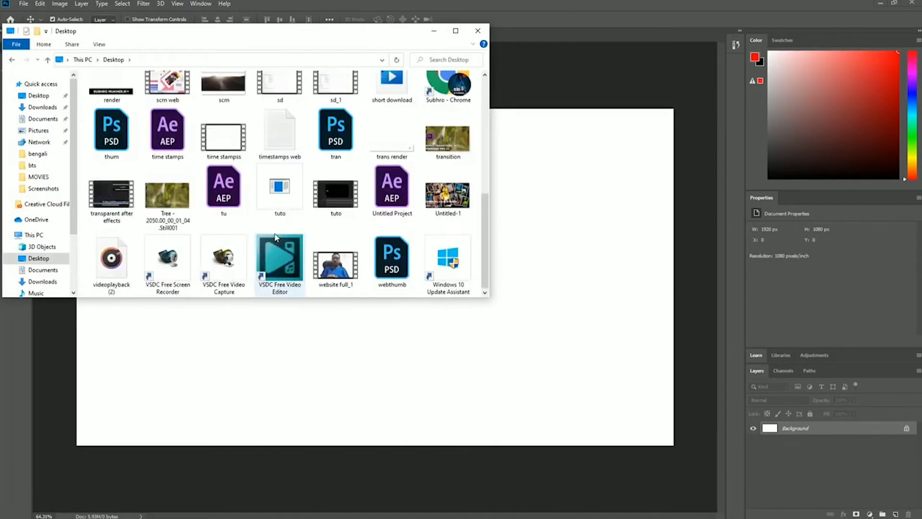
left_click_drag(223, 84, 278, 418)
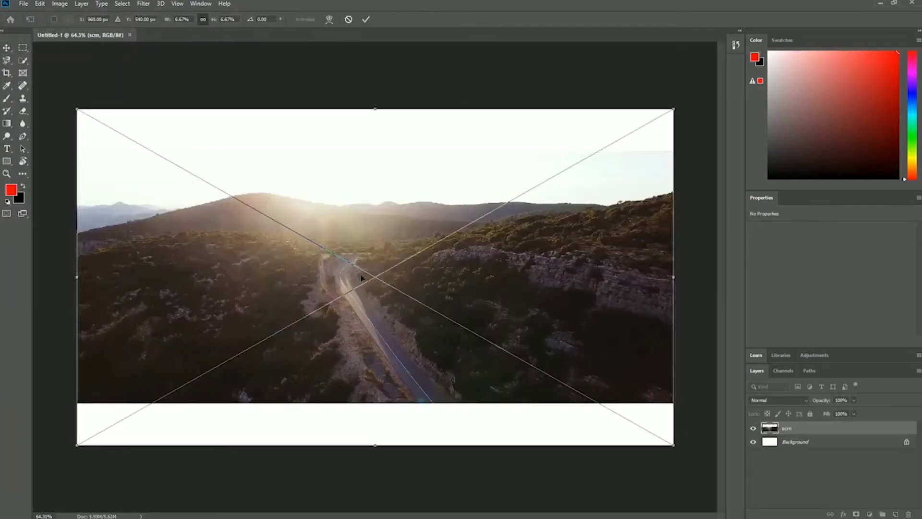
key("Return")
Crop the canvas to the scrn image and delete the white Background layer
left_click(7, 73)
left_click_drag(373, 439, 375, 424)
left_click_drag(378, 132, 375, 150)
key("Return")
key("v")
left_click_drag(787, 456, 817, 449)
key("Delete")
Add a Selective Color adjustment layer and shift the Reds toward cyan and yellow, less magenta
left_click(81, 4)
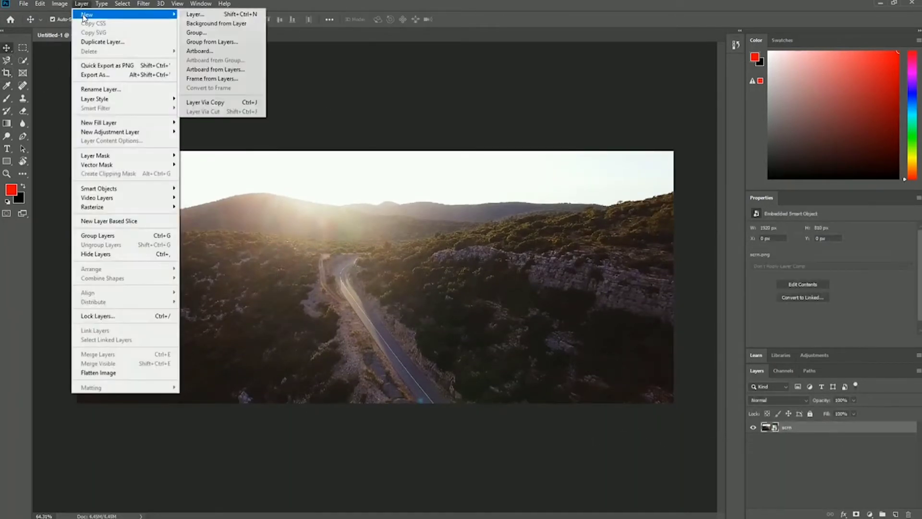
left_click(60, 4)
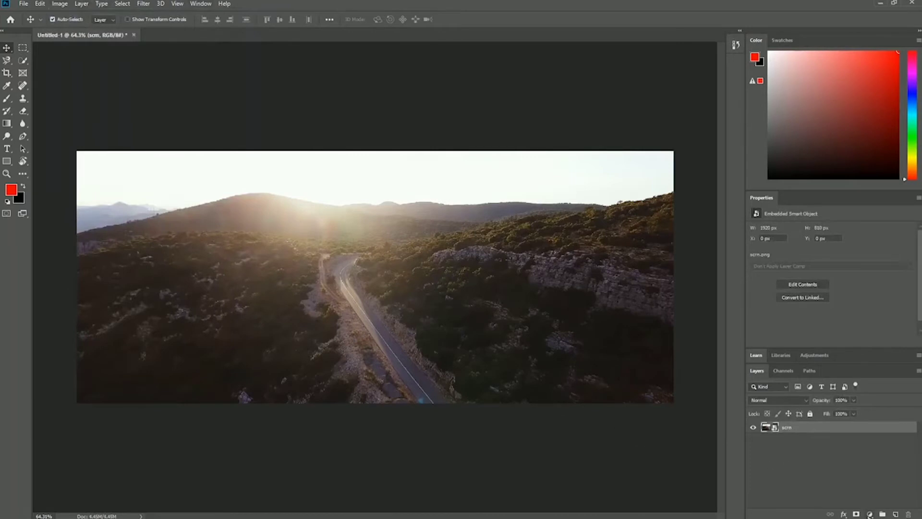
left_click(870, 515)
left_click(880, 505)
left_click_drag(827, 258, 826, 280)
left_click_drag(832, 298, 869, 317)
Add cyan, yellow and black to the Yellows, and yellow and cyan to the Greens
left_click(801, 239)
left_click(793, 248)
left_click_drag(833, 261, 844, 261)
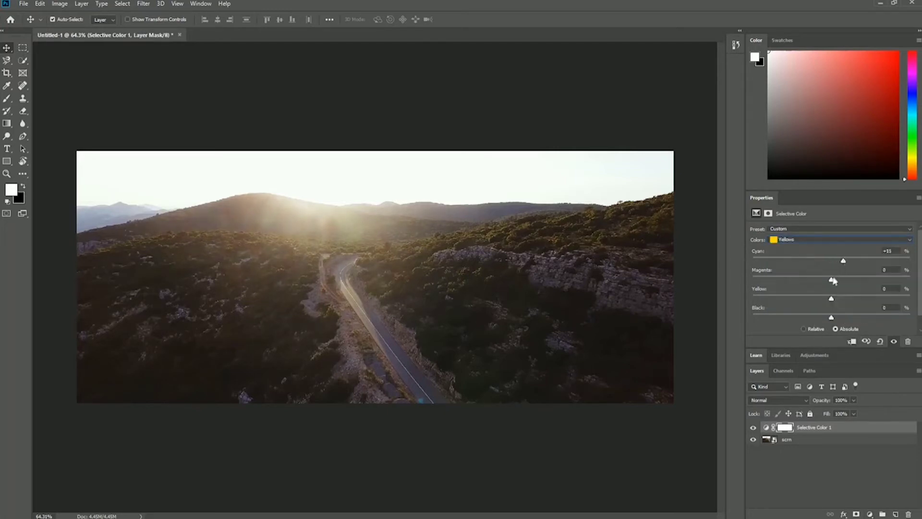
mouse_move(832, 299)
left_mouse_down()
mouse_move(847, 299)
mouse_move(853, 318)
mouse_move(846, 299)
left_mouse_up()
left_click(781, 241)
left_click(793, 255)
left_click_drag(832, 261, 839, 261)
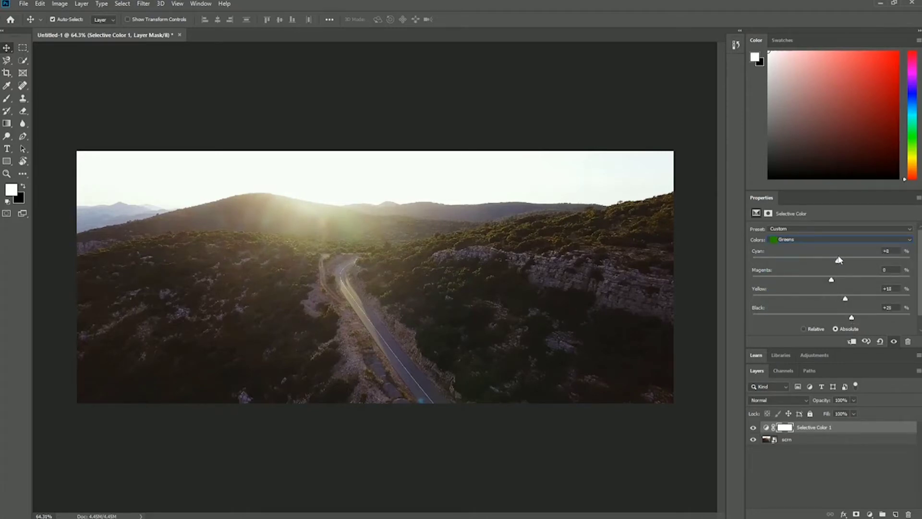
Adjust the Neutrals with more black and yellow and less cyan
left_click(829, 240)
left_click(795, 301)
left_click_drag(831, 317, 841, 318)
left_click_drag(831, 260, 836, 262)
mouse_move(832, 298)
left_mouse_down()
mouse_move(839, 317)
mouse_move(836, 297)
left_mouse_up()
Check the Blacks, then add a little cyan and black to the Cyans
left_click(811, 239)
left_click(812, 248)
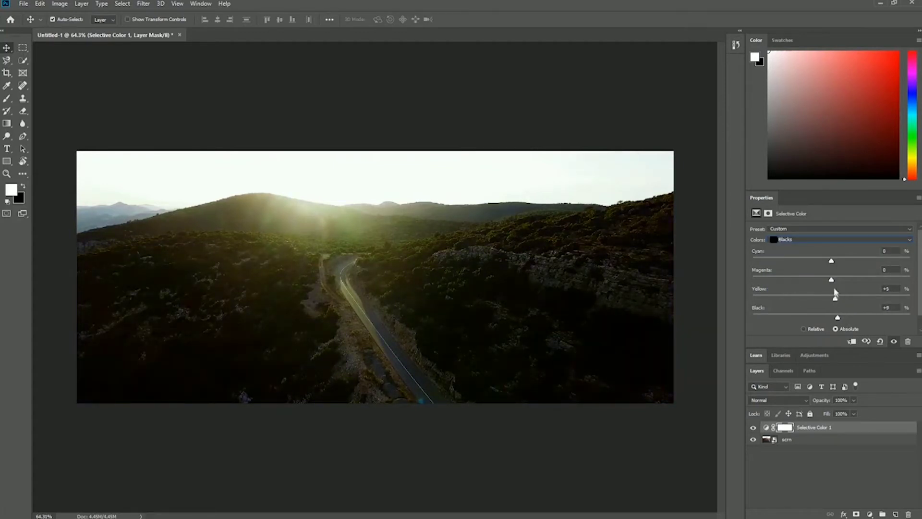
left_click(816, 239)
left_click(811, 266)
left_click_drag(831, 262, 835, 264)
left_click_drag(832, 318, 834, 317)
left_click(869, 514)
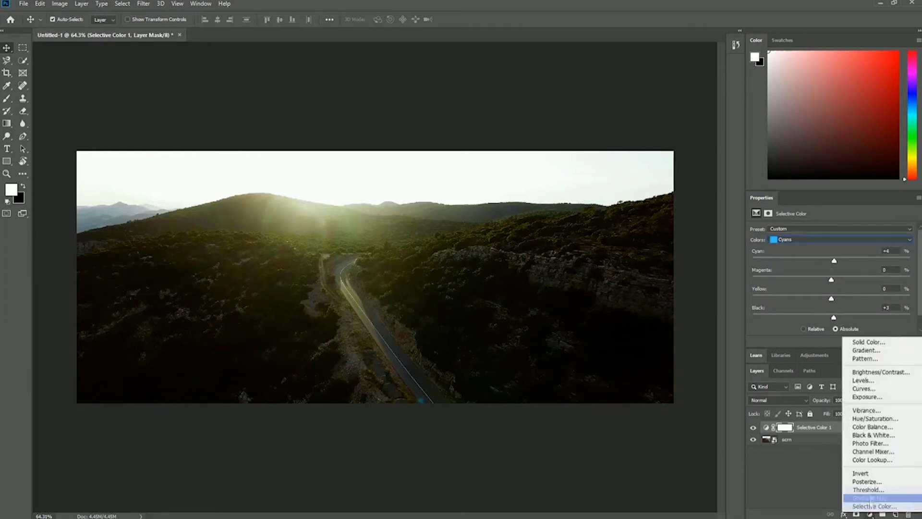
Add a Curves adjustment layer and reshape the RGB curve to brighten the midtones
left_click(875, 389)
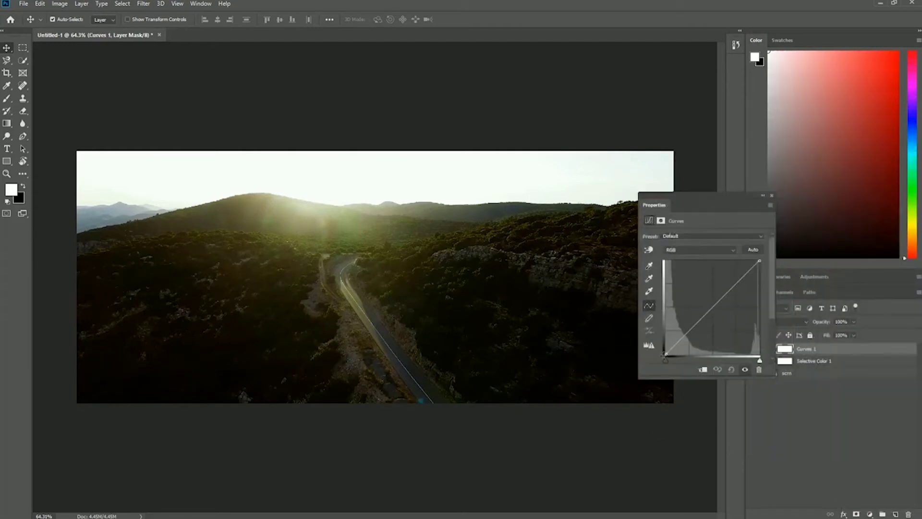
mouse_move(666, 355)
left_mouse_down()
mouse_move(669, 332)
mouse_move(687, 355)
mouse_move(670, 336)
mouse_move(668, 350)
left_mouse_up()
left_click_drag(759, 260, 757, 273)
left_click_drag(714, 311, 713, 301)
left_click_drag(668, 350, 674, 350)
left_click_drag(758, 273, 757, 278)
left_click_drag(713, 302, 711, 298)
Raise the Red curve to warm the photo and adjust the Green curve's shadows and midpoint
left_click(699, 250)
left_click(682, 260)
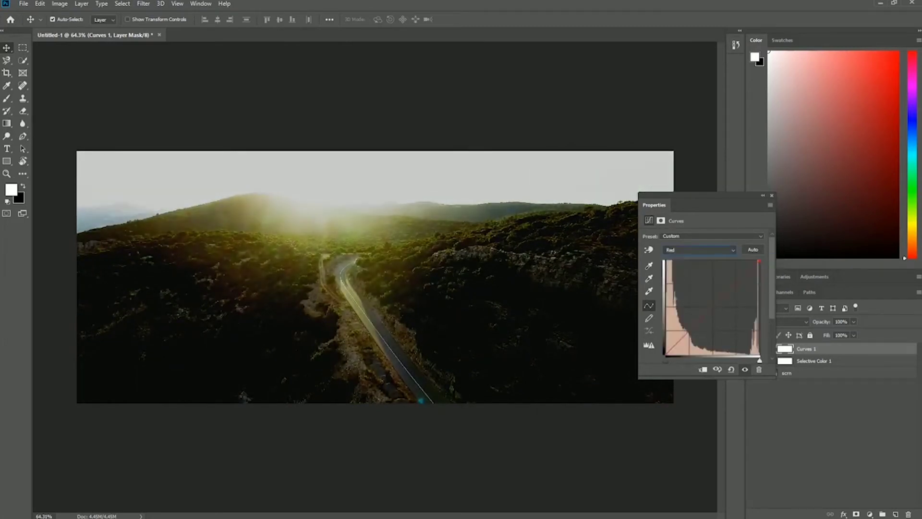
left_click_drag(667, 355, 674, 351)
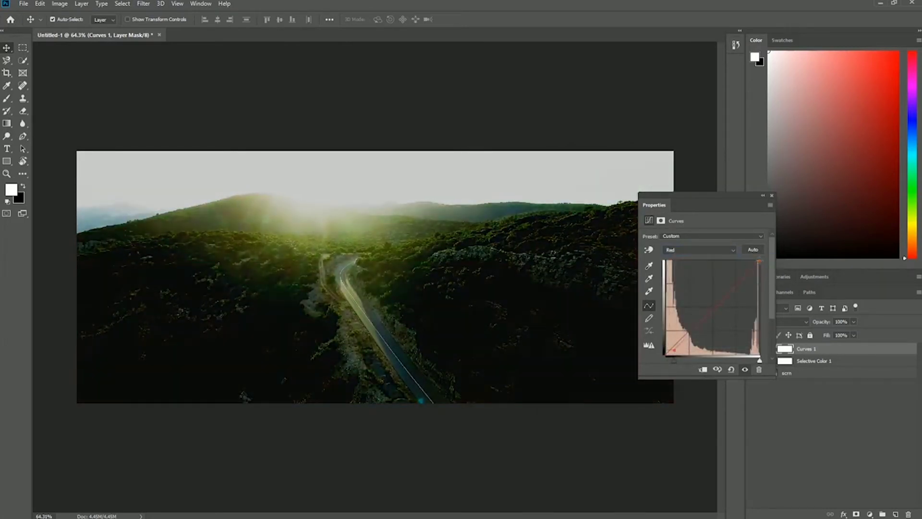
left_click_drag(719, 304, 718, 299)
left_click(700, 250)
left_click(693, 273)
left_click_drag(667, 354, 676, 343)
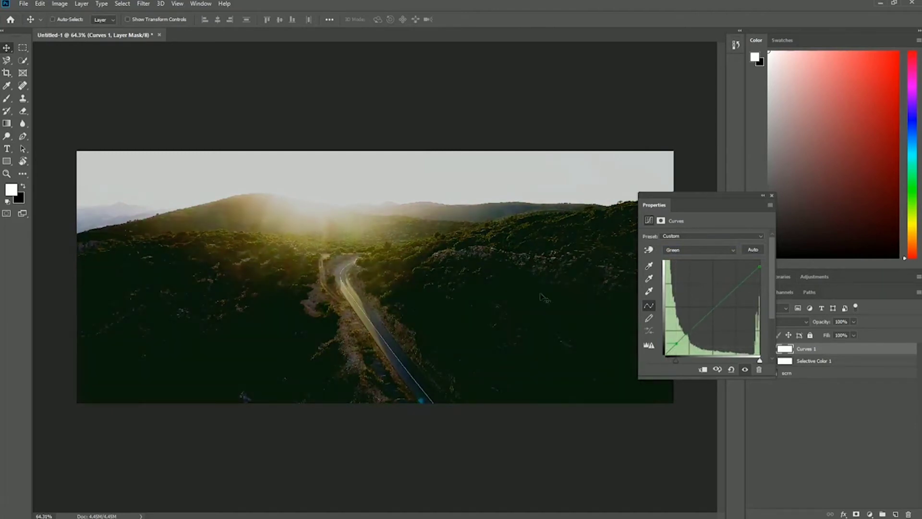
left_click(707, 316)
Shift the Blue curve's shadow end to retint, then close the Curves properties
left_click(700, 250)
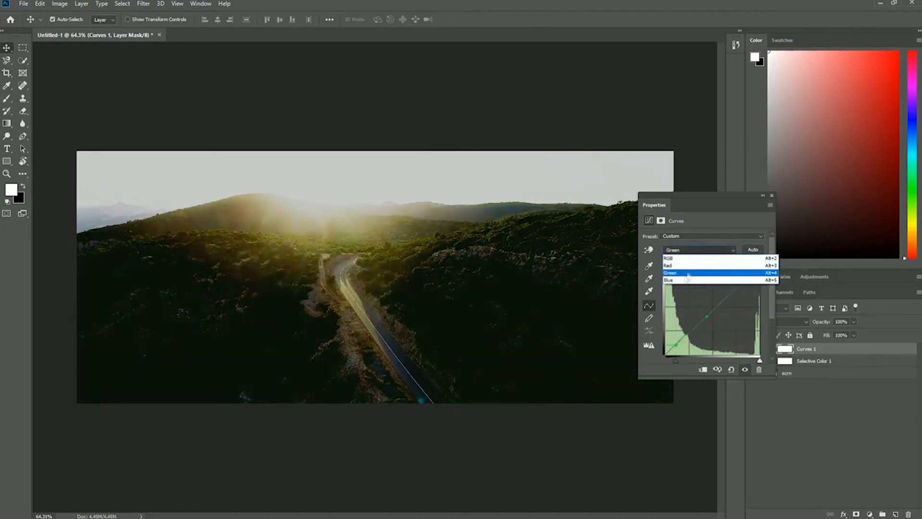
left_click(669, 280)
mouse_move(665, 356)
left_mouse_down()
mouse_move(671, 339)
mouse_move(669, 349)
left_mouse_up()
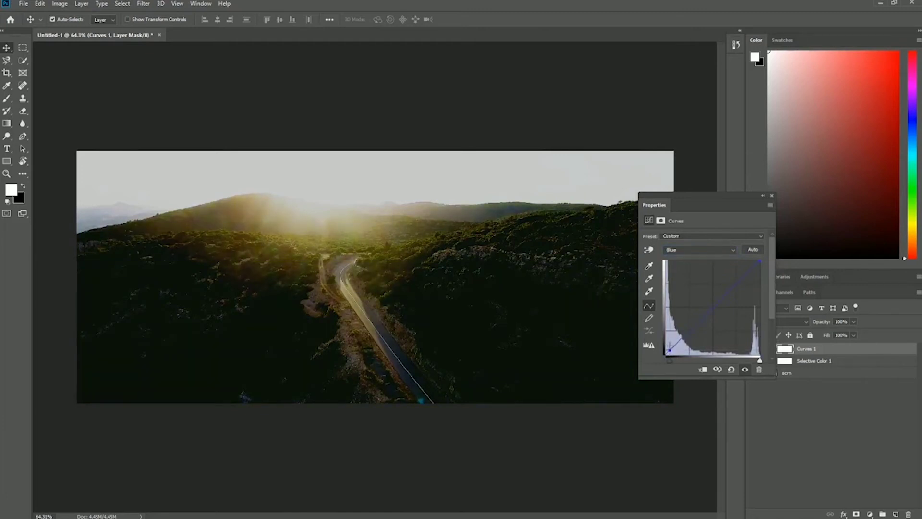
left_click(772, 196)
scroll(380, 242, "up", 3)
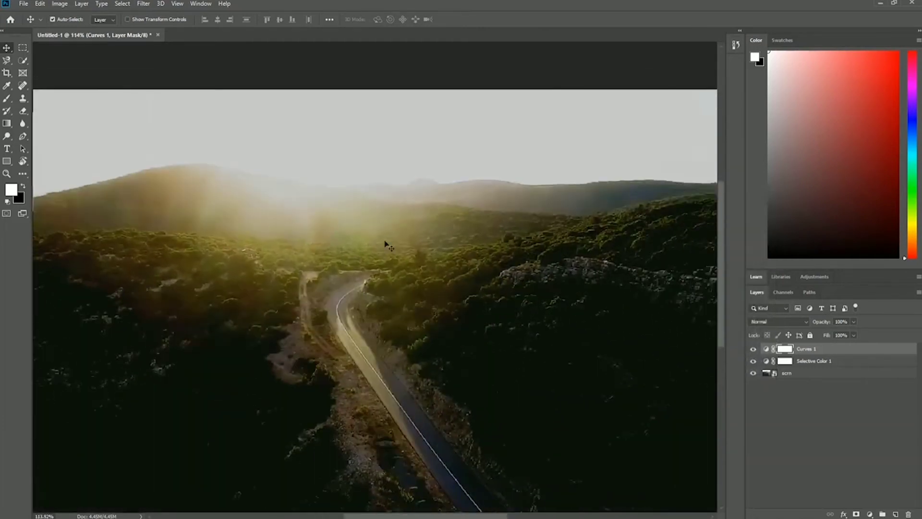
scroll(389, 246, "down", 3)
Convert the scrn layer into the Background with Background from Layer
left_click(82, 3)
mouse_move(96, 14)
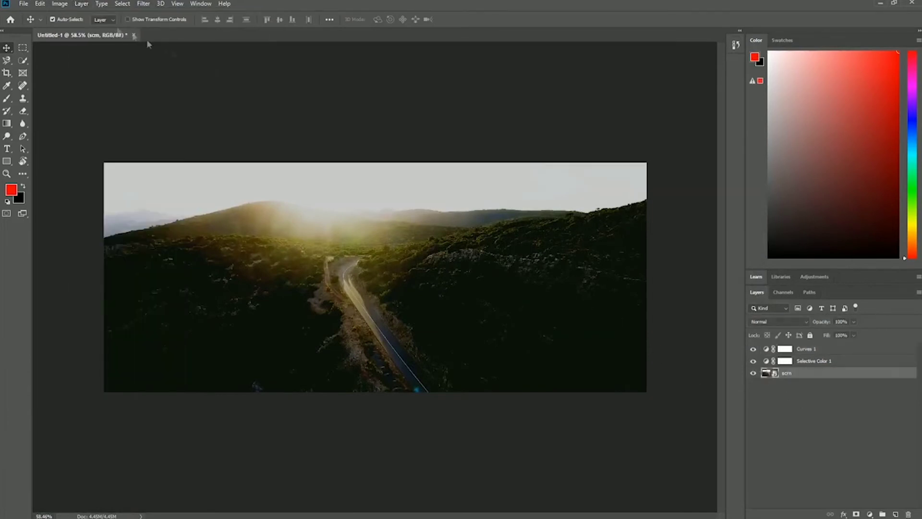
left_click(81, 3)
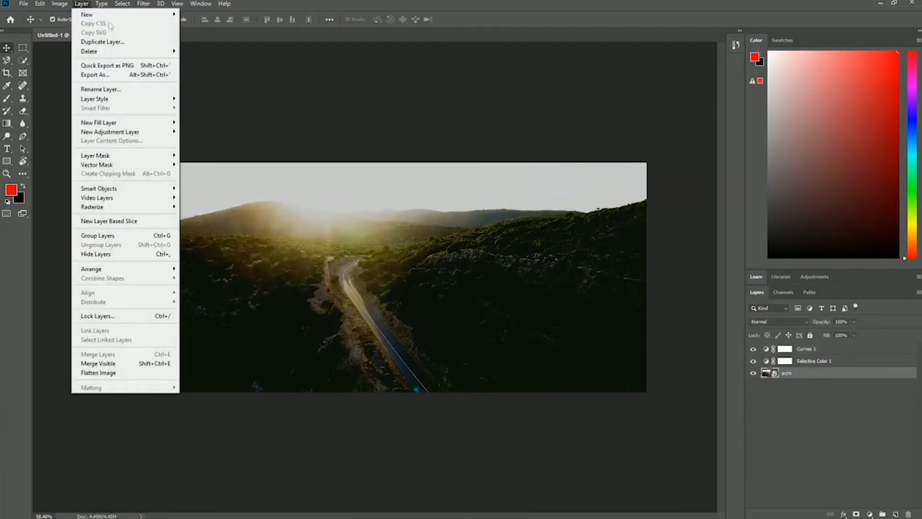
left_click(211, 24)
Export Color Lookup Tables with description 'cinema' and save them as cinema on the Desktop
left_click(23, 3)
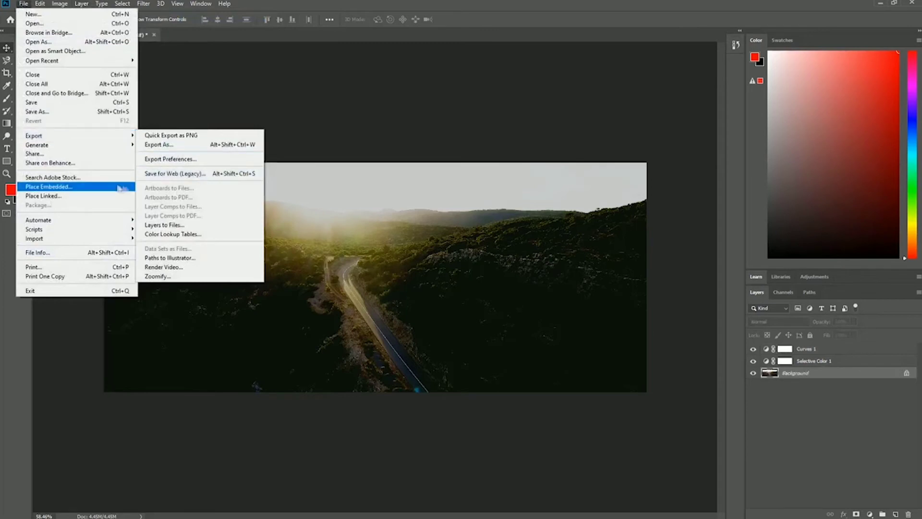
mouse_move(62, 136)
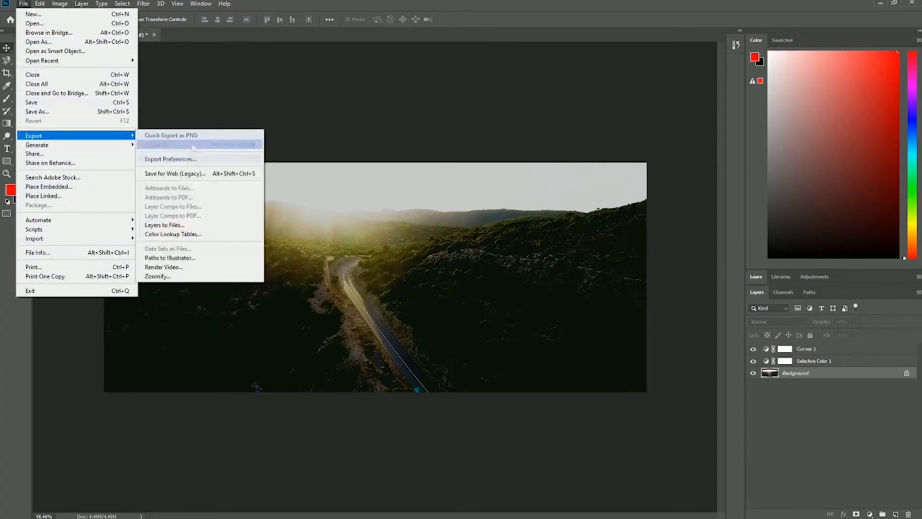
left_click(194, 234)
type("cinema")
left_click(551, 184)
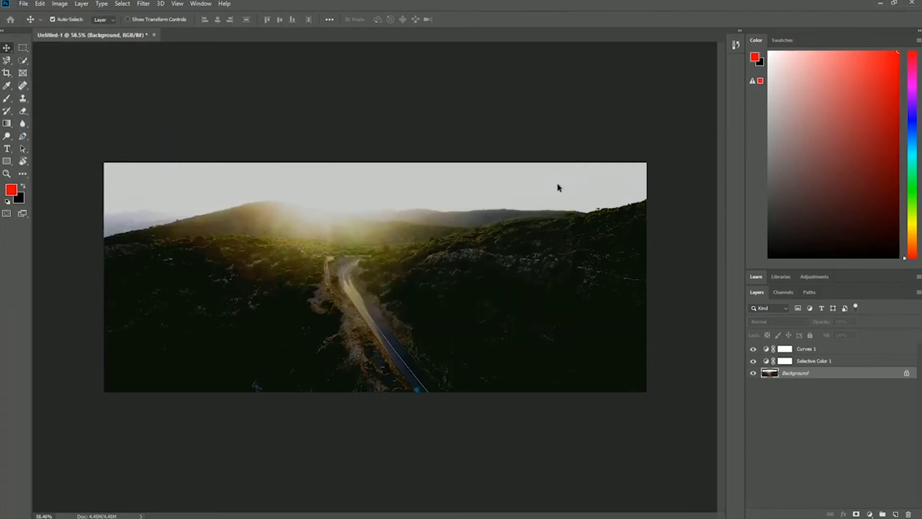
type("cinema")
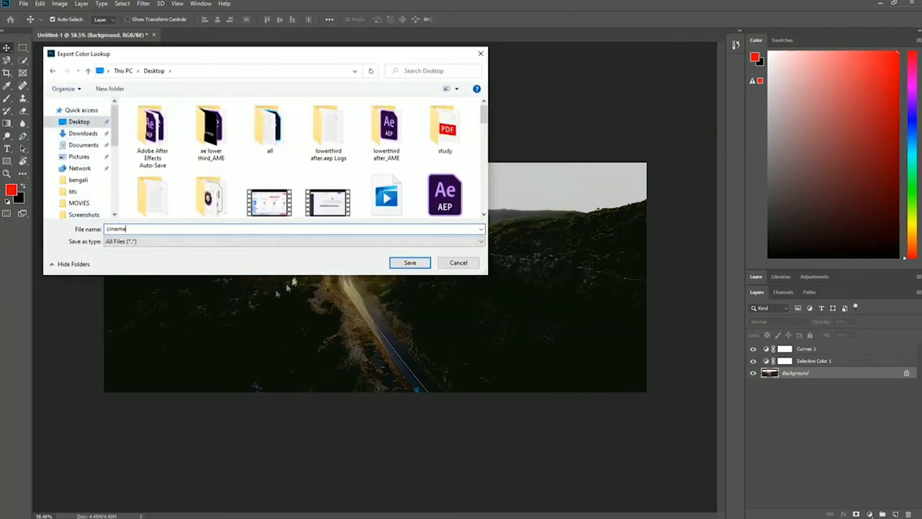
left_click(393, 258)
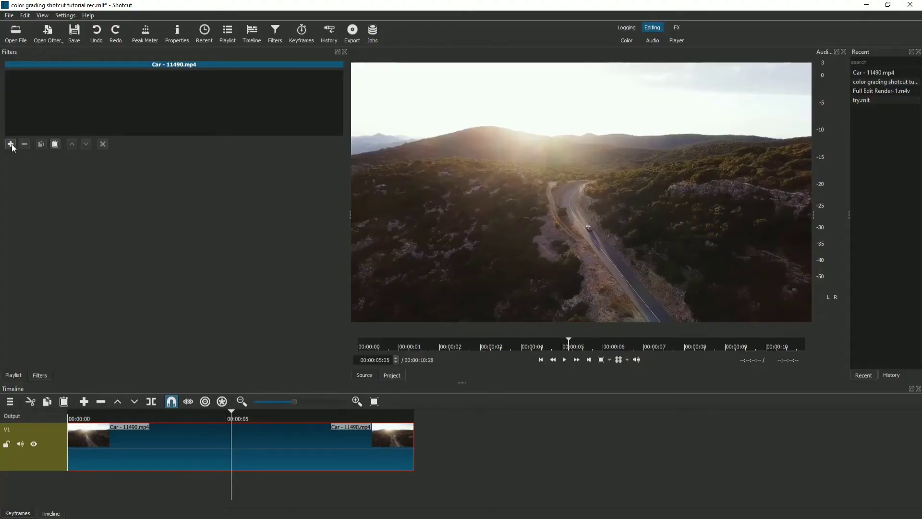
Add a LUT (3D) filter to the clip and load cinema.CUBE from the Desktop
left_click(11, 144)
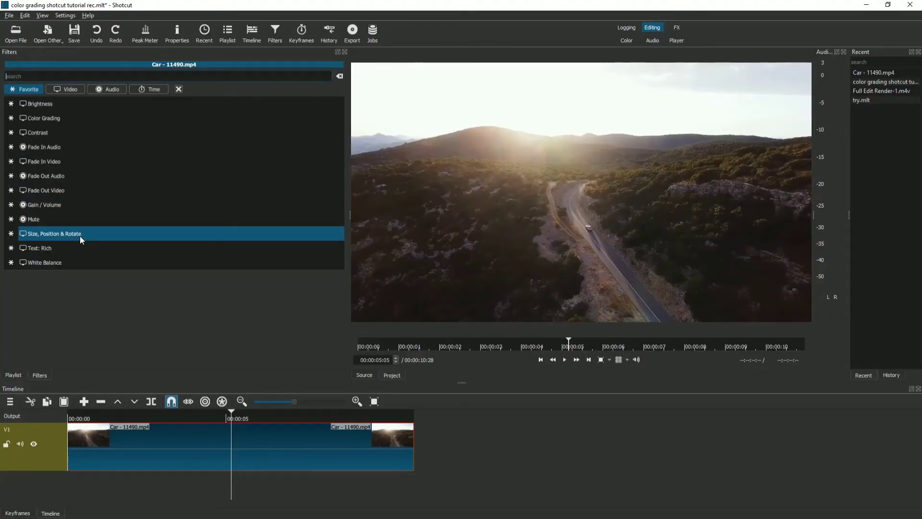
type("lut")
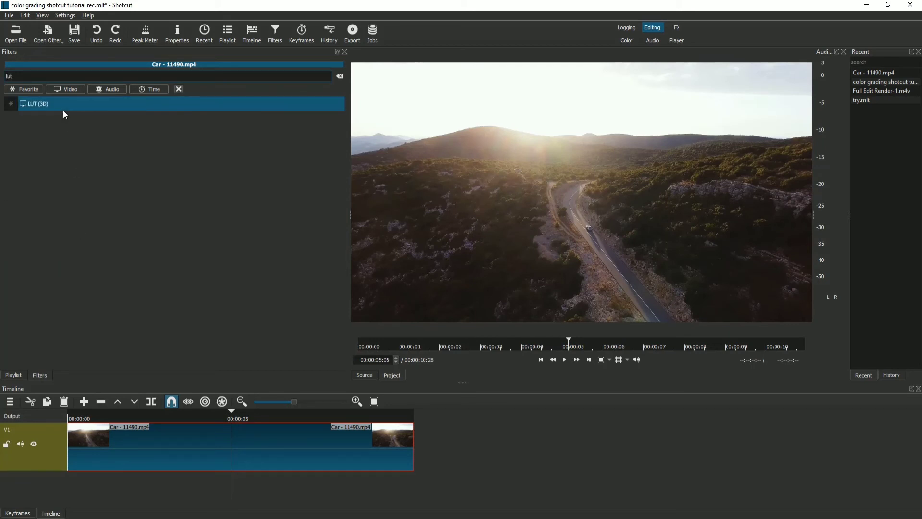
key("Return")
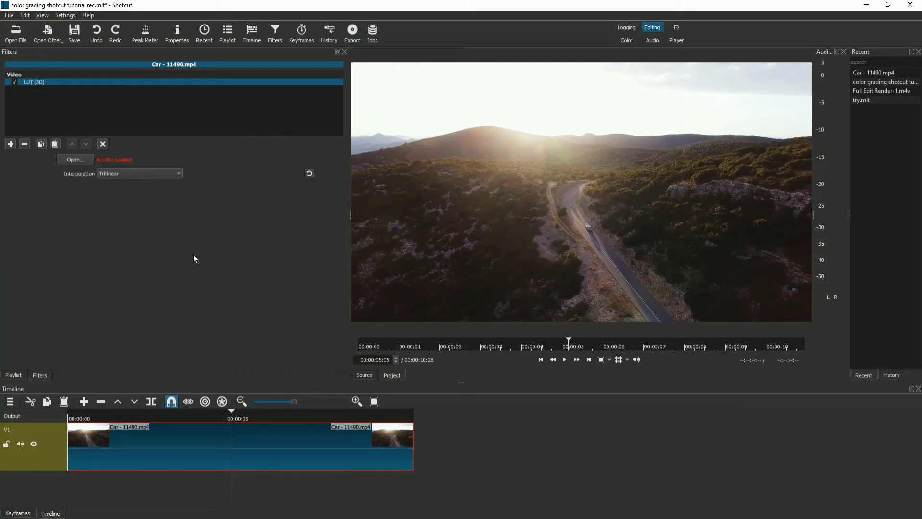
left_click(90, 161)
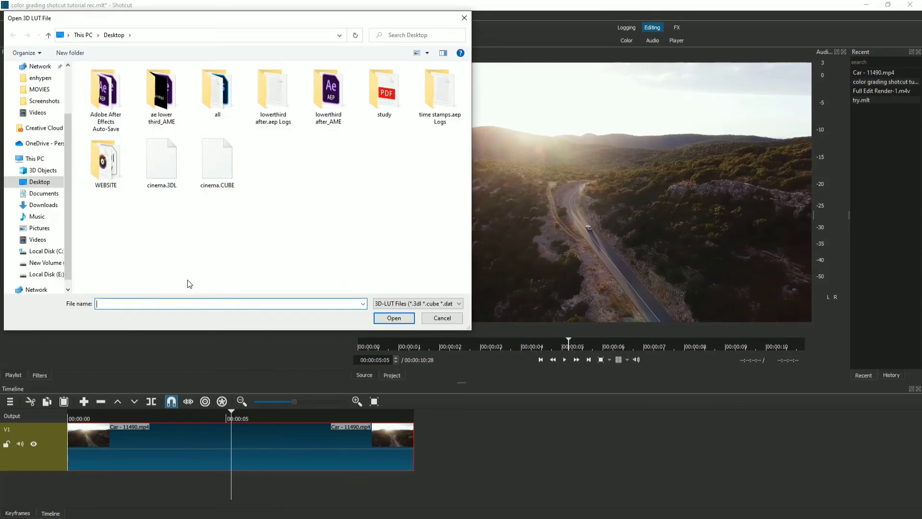
left_click(213, 168)
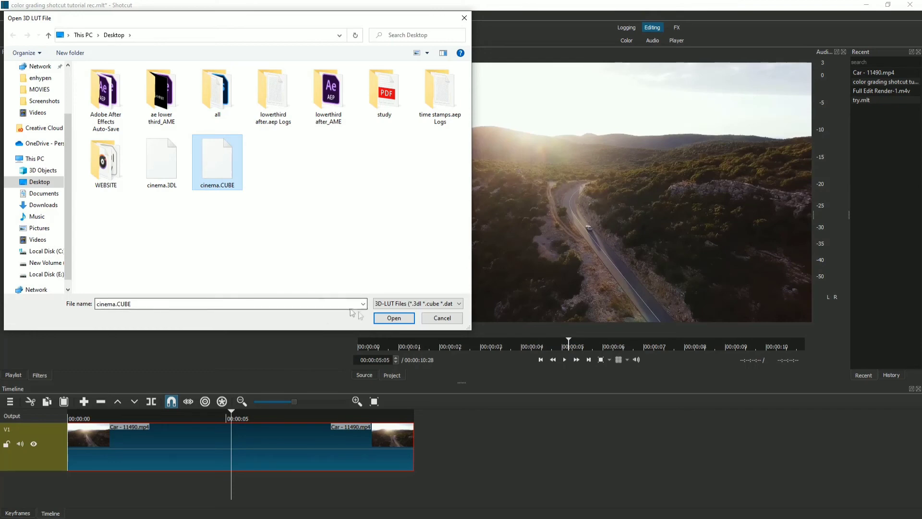
left_click(393, 318)
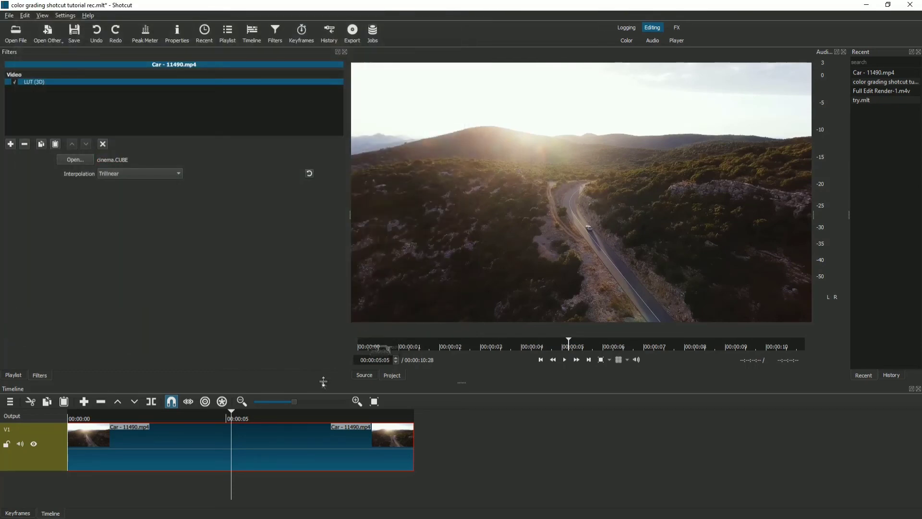